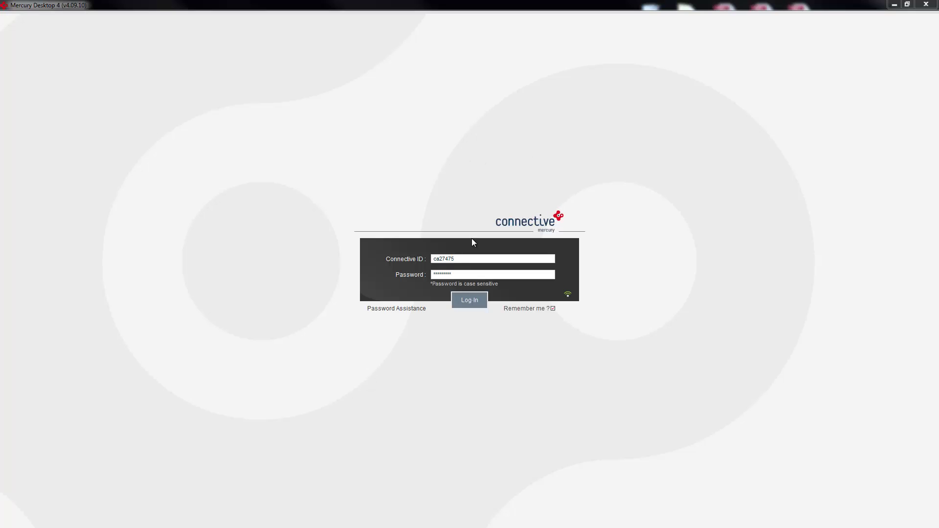
- Log in to Mercury with the remembered Connective ID and password
double_click(471, 259)
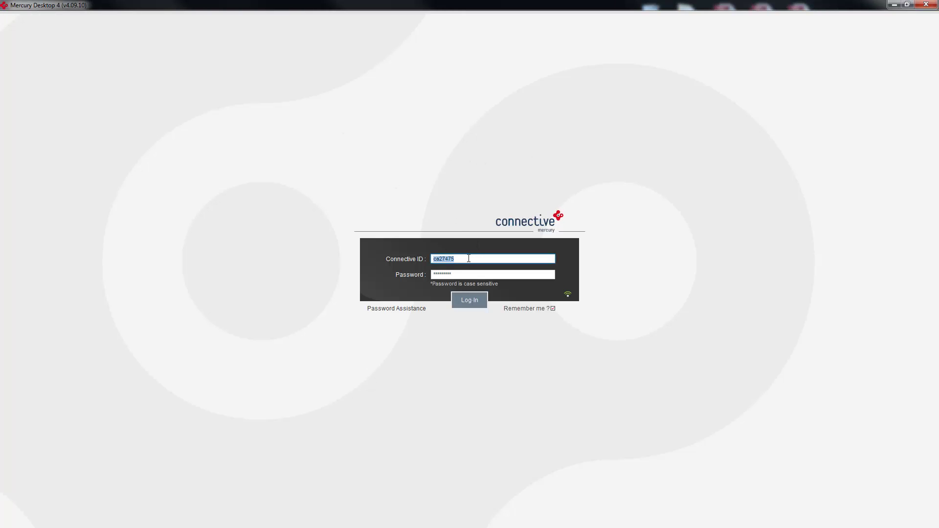
click(438, 259)
double_click(483, 275)
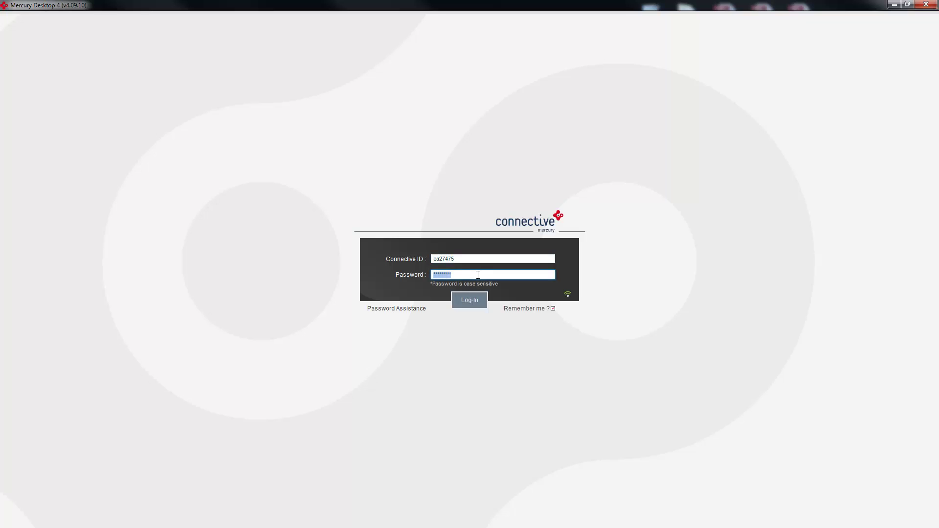
click(456, 274)
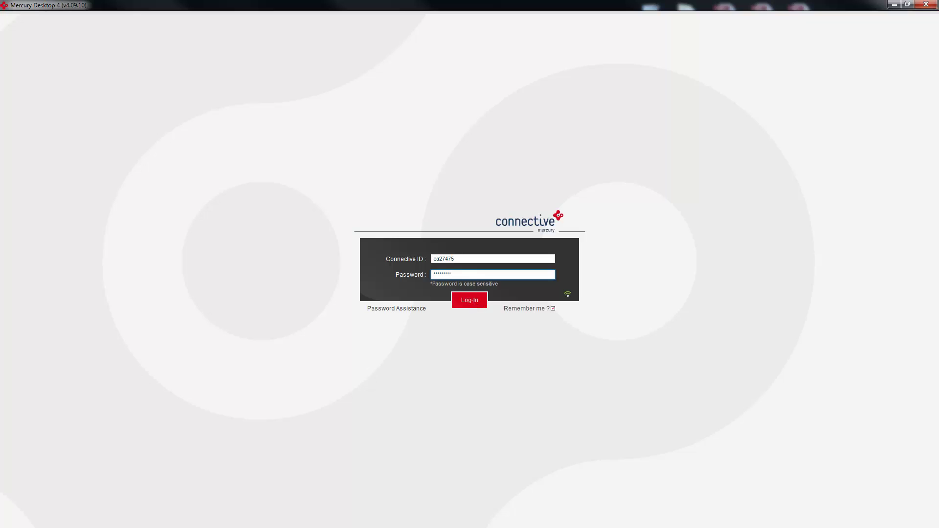
click(472, 301)
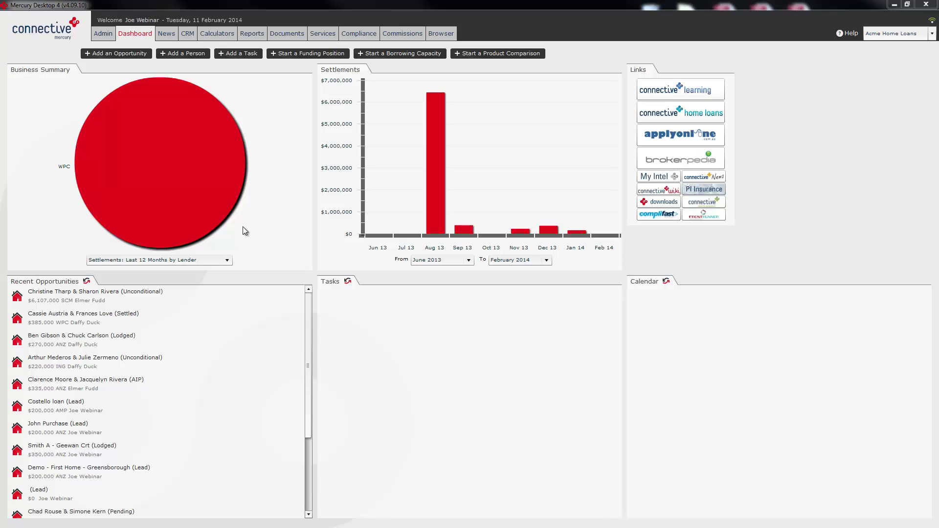
- Set the Business Summary chart to Leads: Last 60 Days by Current Status and inspect its Lodged slice
click(227, 262)
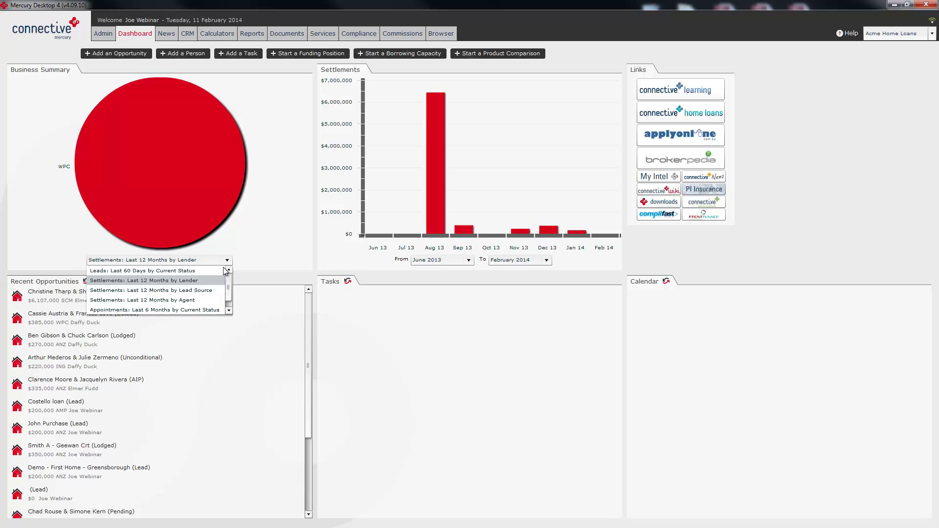
click(166, 272)
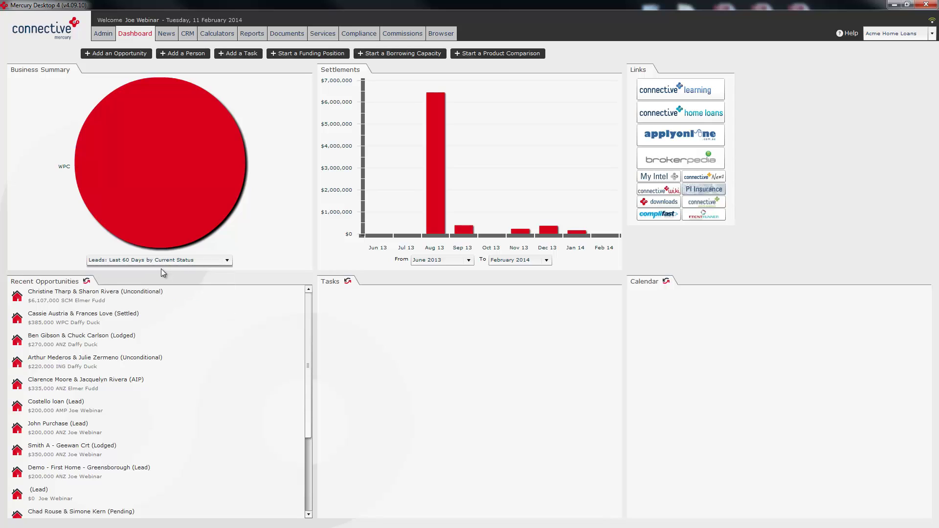
click(224, 263)
click(223, 262)
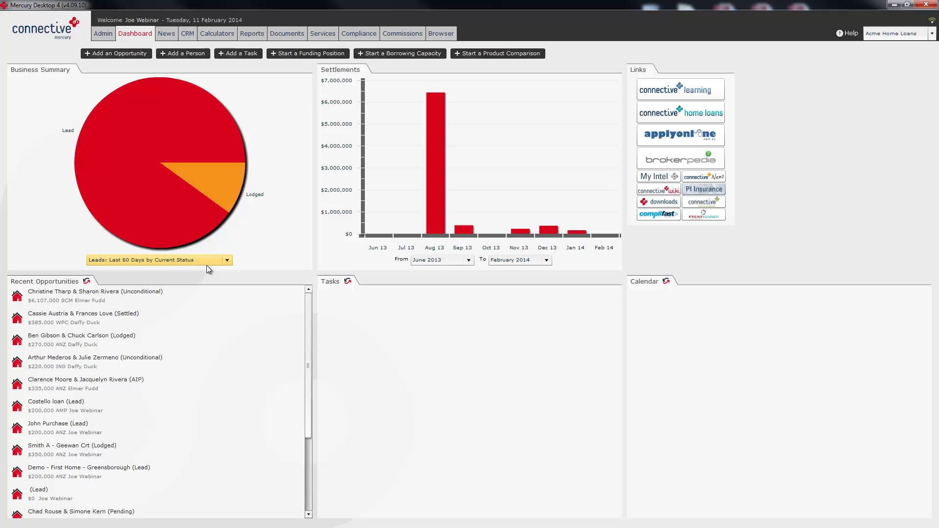
mouse_move(221, 187)
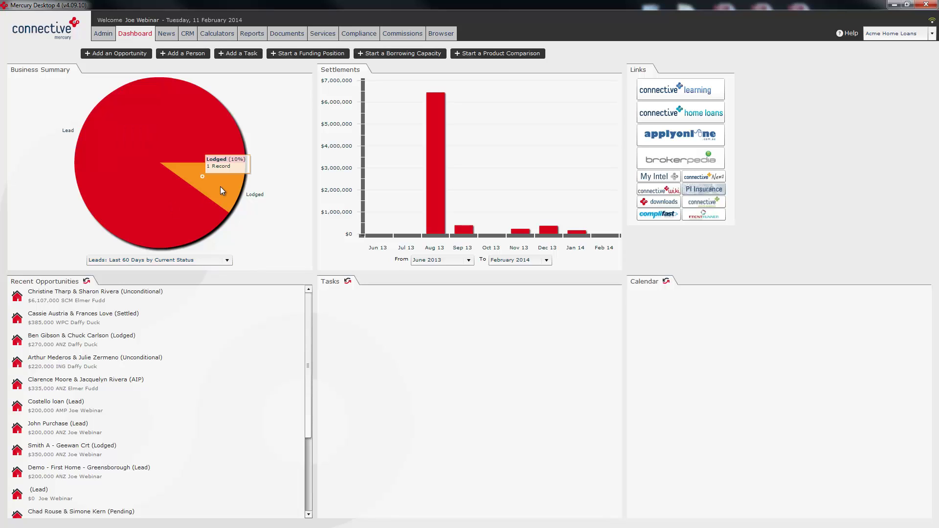
mouse_move(434, 198)
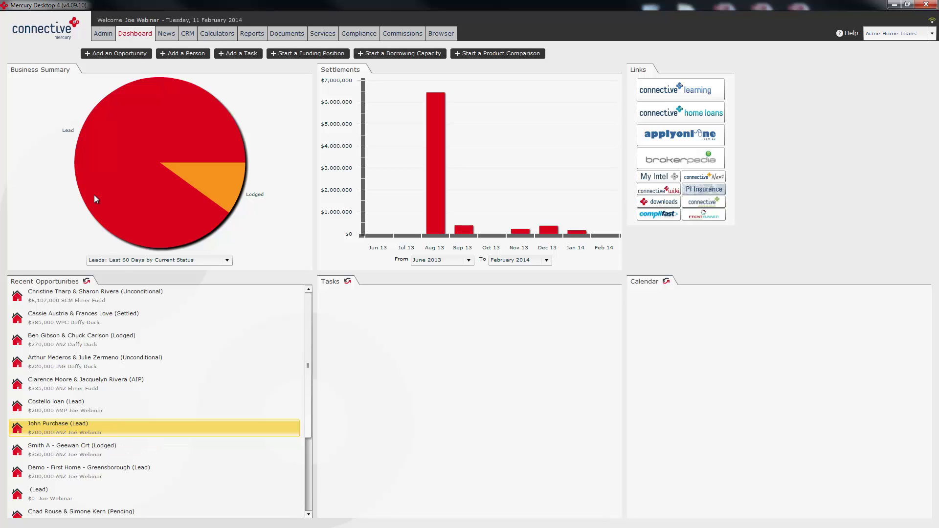
- Open the seventh recent opportunity, save and exit its record, and refresh the Recent Opportunities list
click(154, 110)
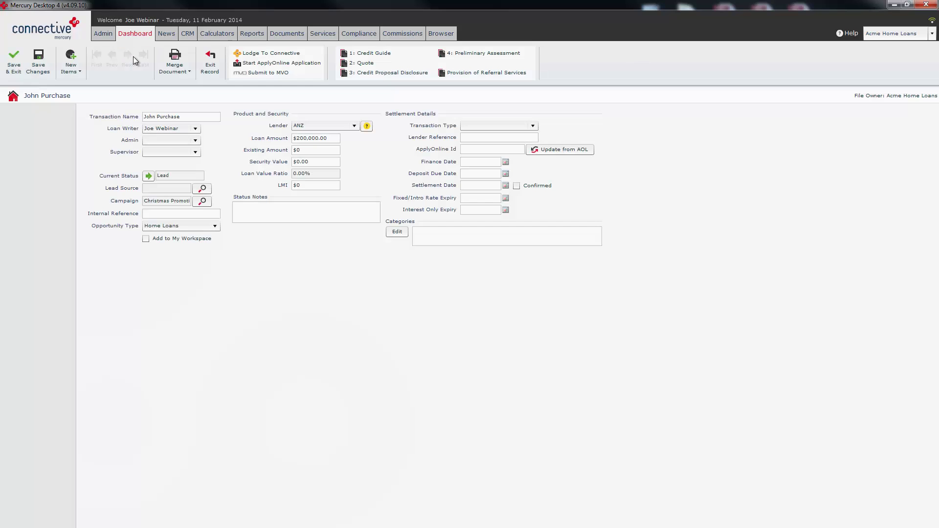
click(14, 59)
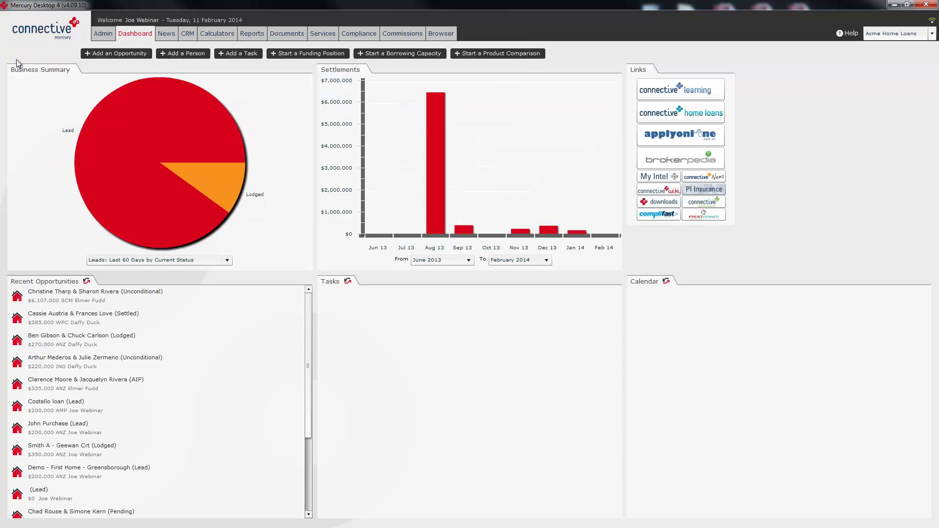
click(88, 283)
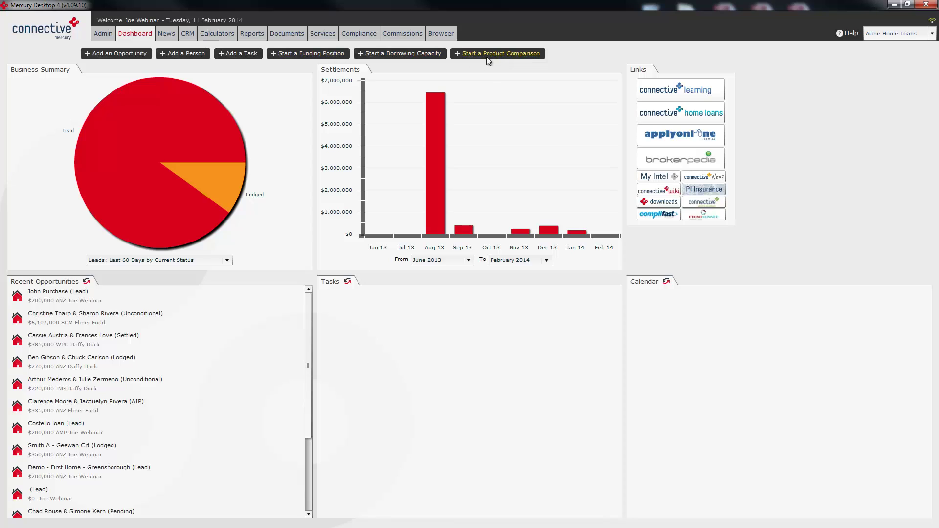
- View Connective's office and broker support contact details in the Admin area, and return to the dashboard
click(103, 34)
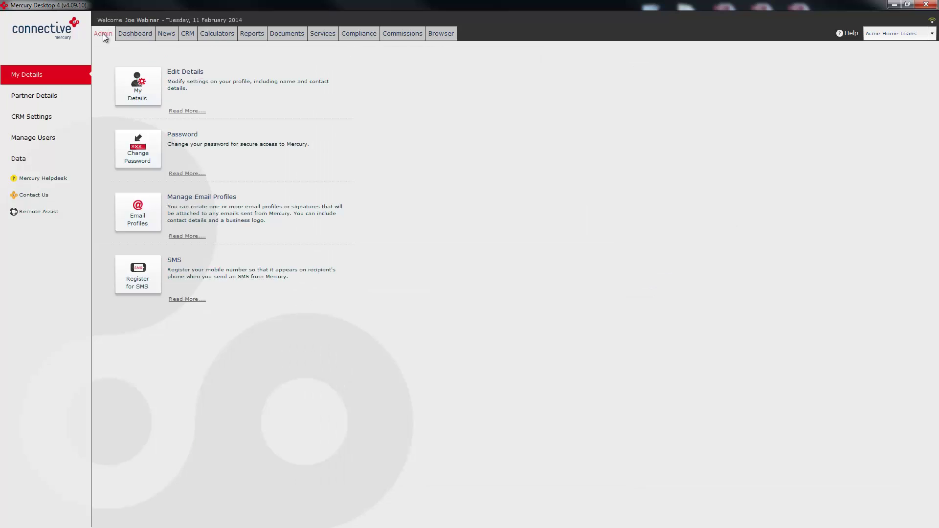
click(35, 196)
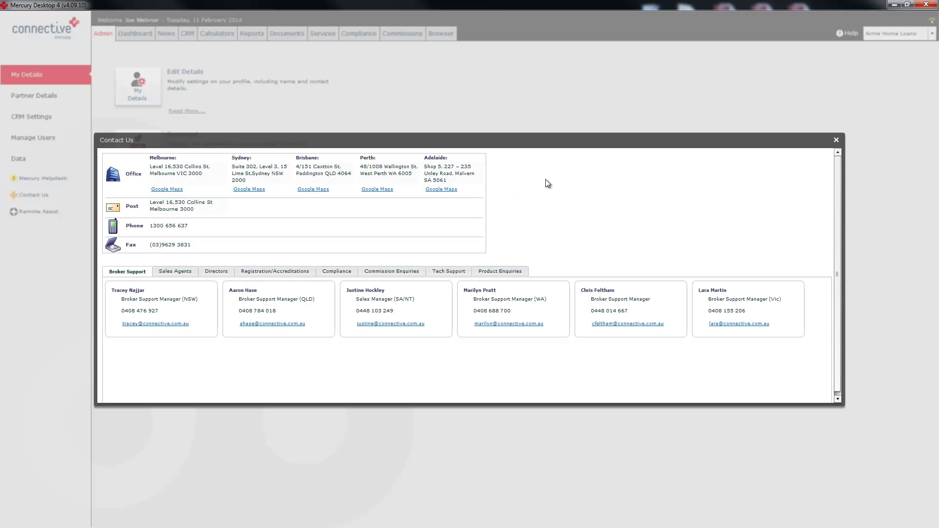
key(Escape)
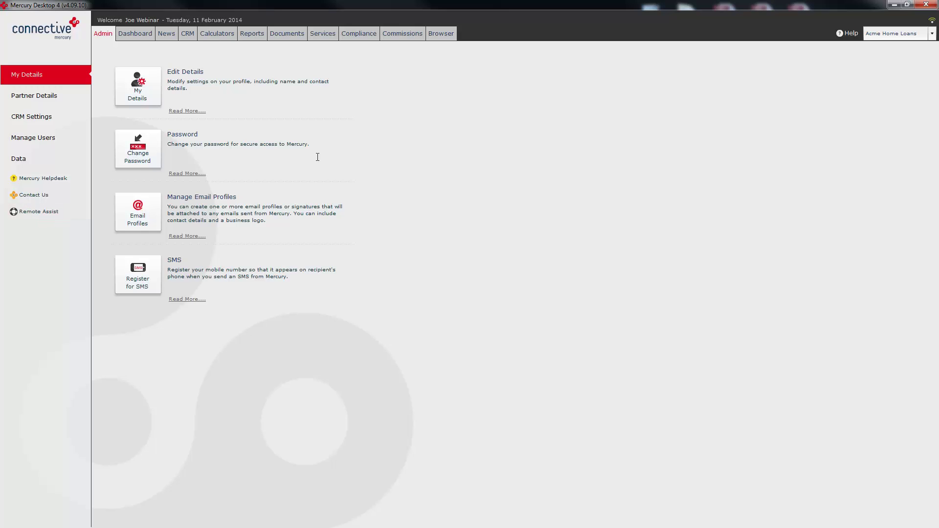
click(140, 36)
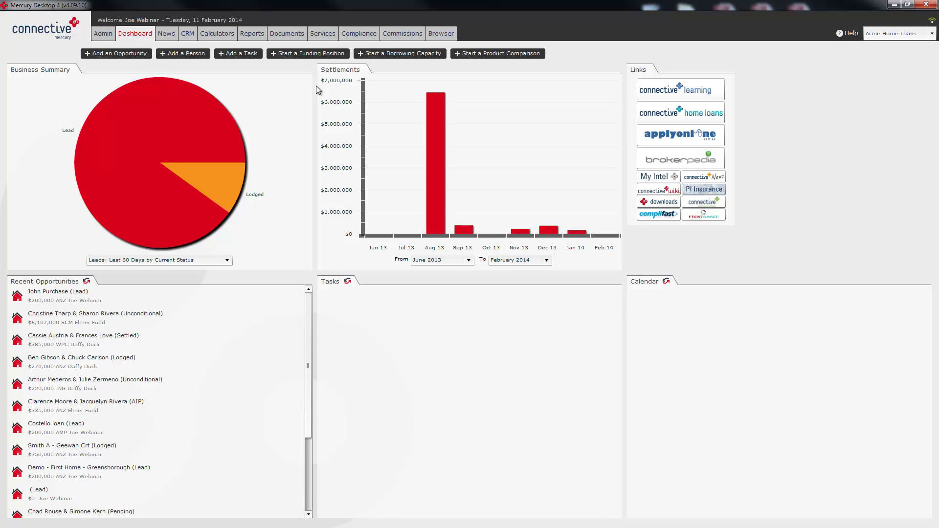
- Bring up the new accreditation request form for the lender ANZ under Services
click(326, 34)
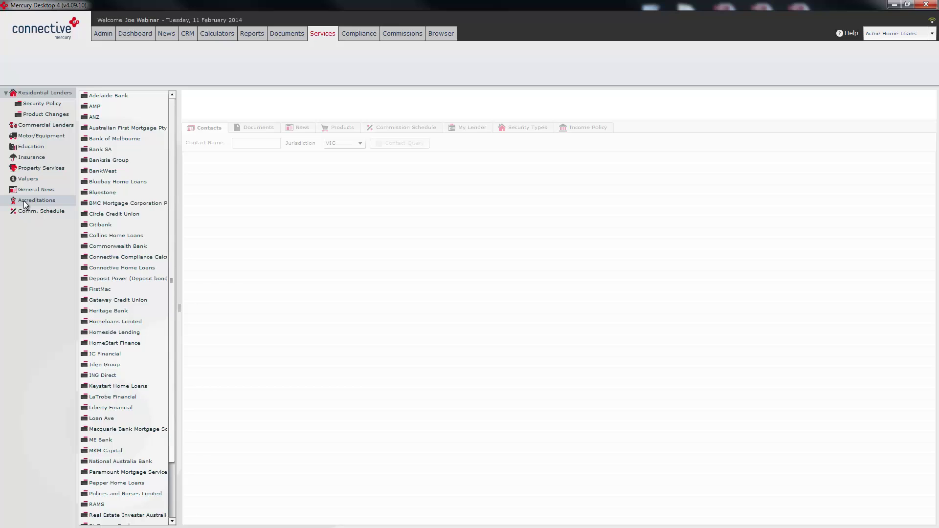
click(39, 200)
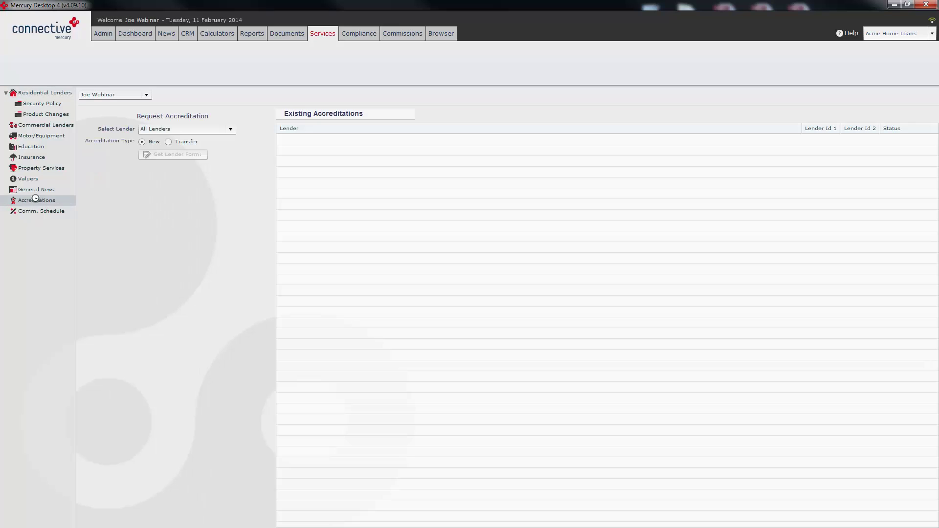
click(229, 129)
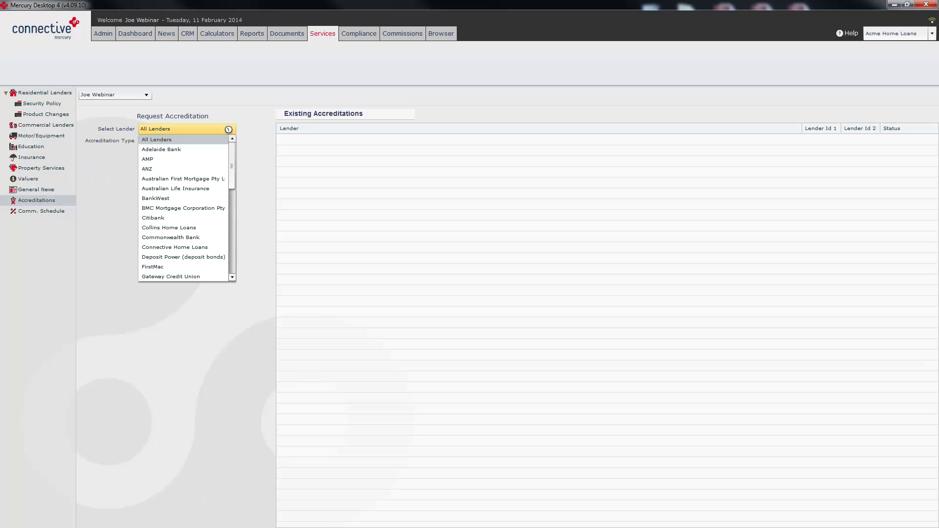
click(190, 166)
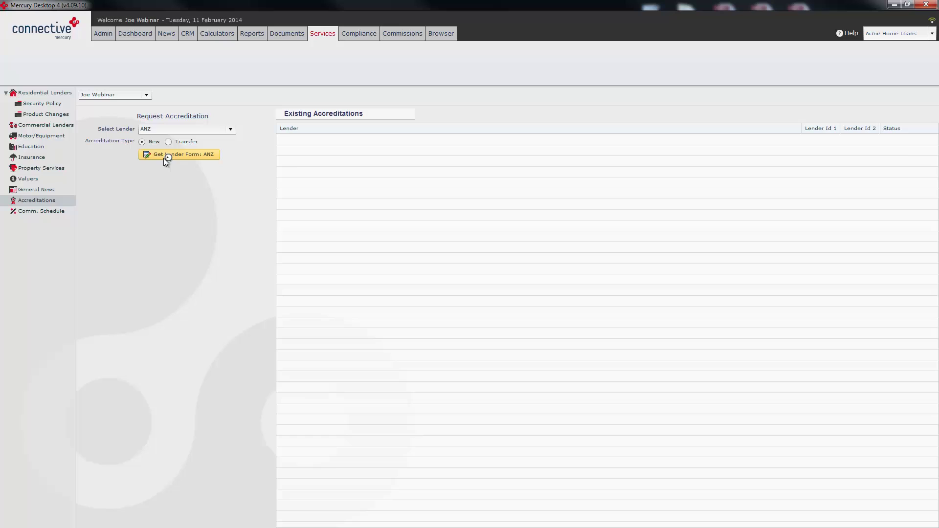
click(180, 156)
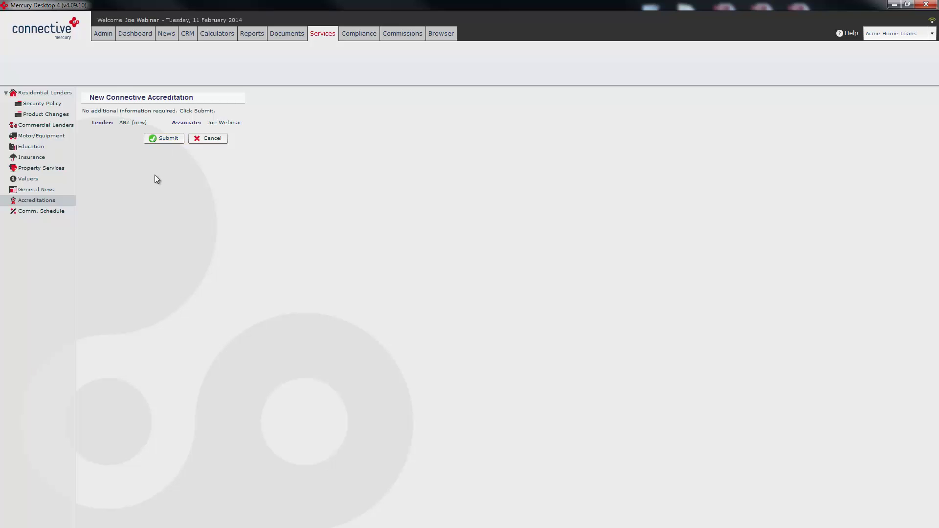
- Show the contacts of the residential lender ANZ for the NSW jurisdiction
click(42, 92)
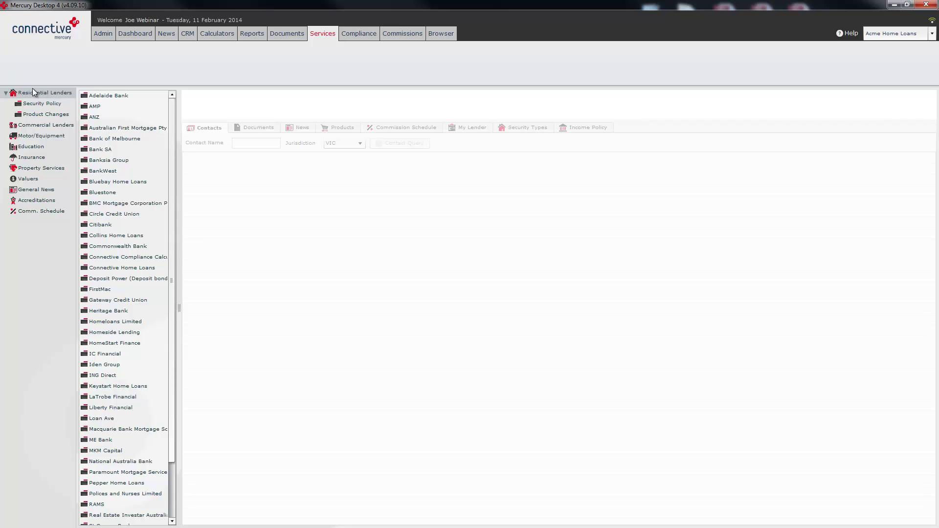
click(41, 103)
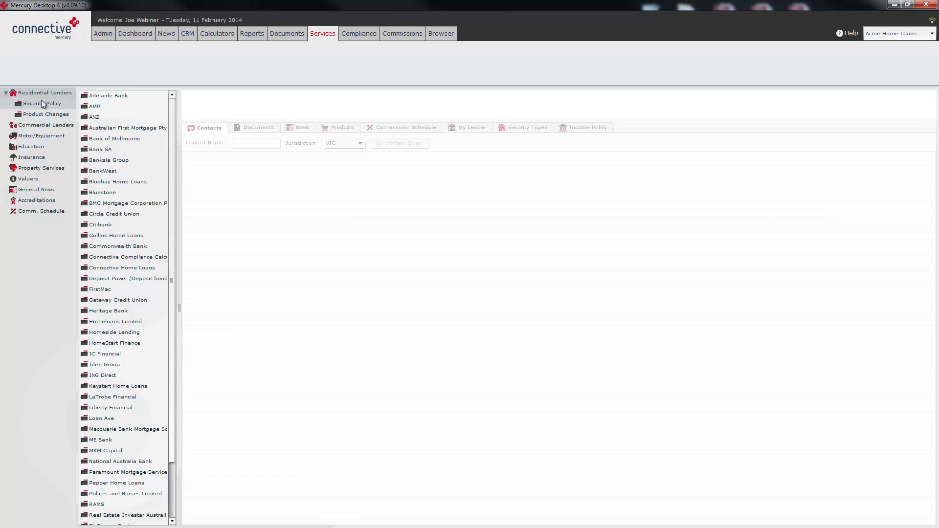
click(96, 116)
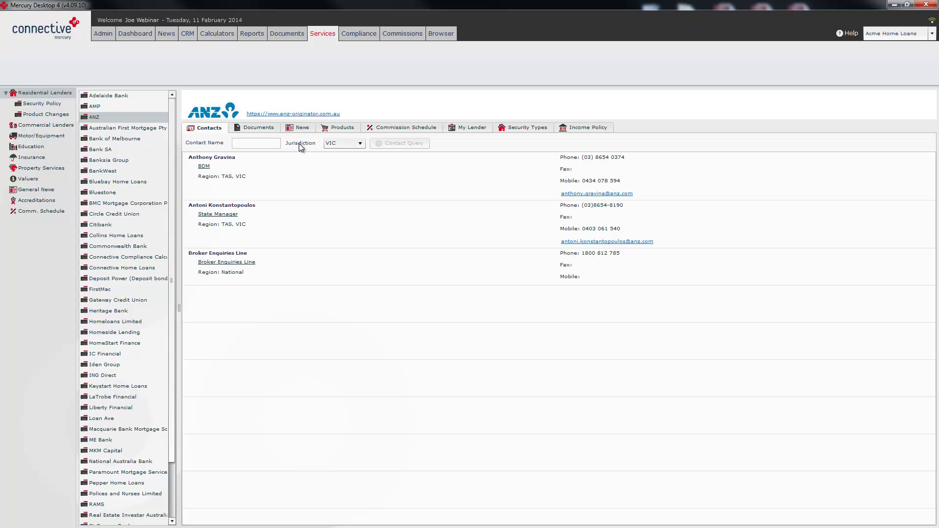
click(350, 145)
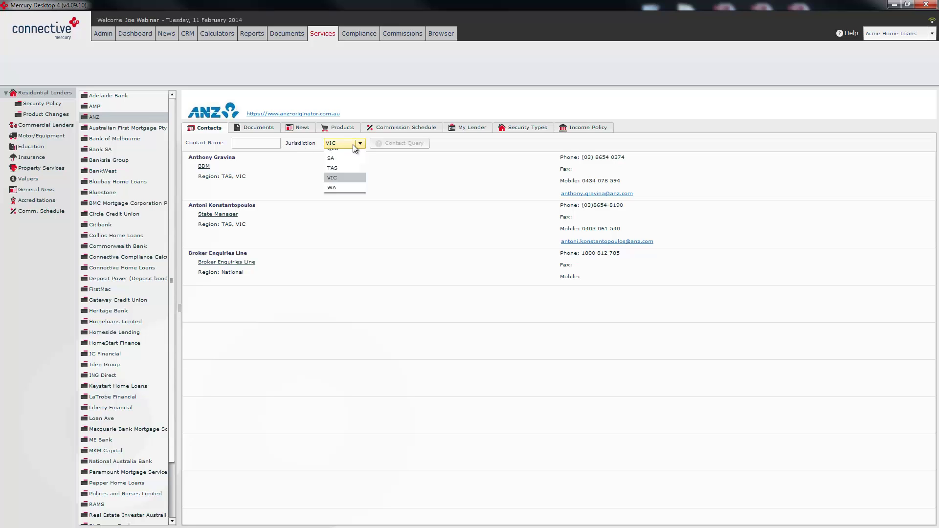
click(337, 173)
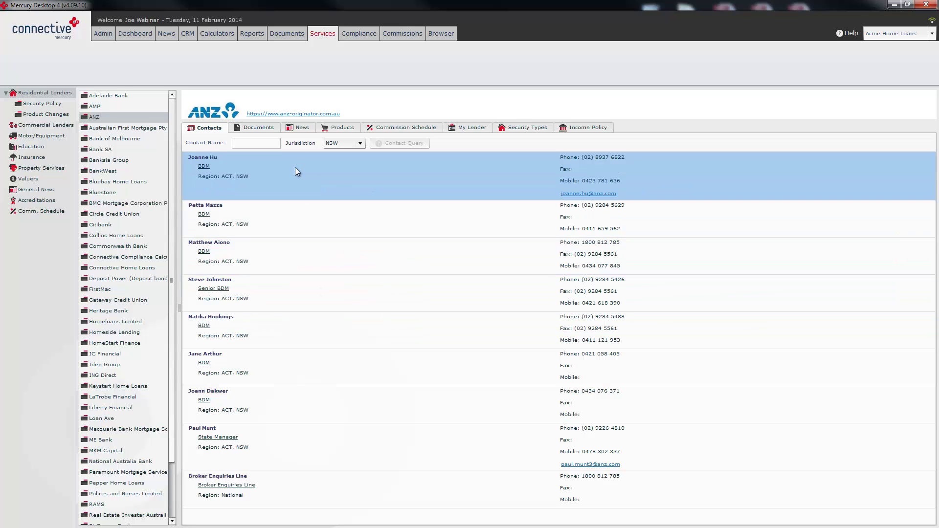
- Look through ANZ's document list and its news headlines
click(258, 128)
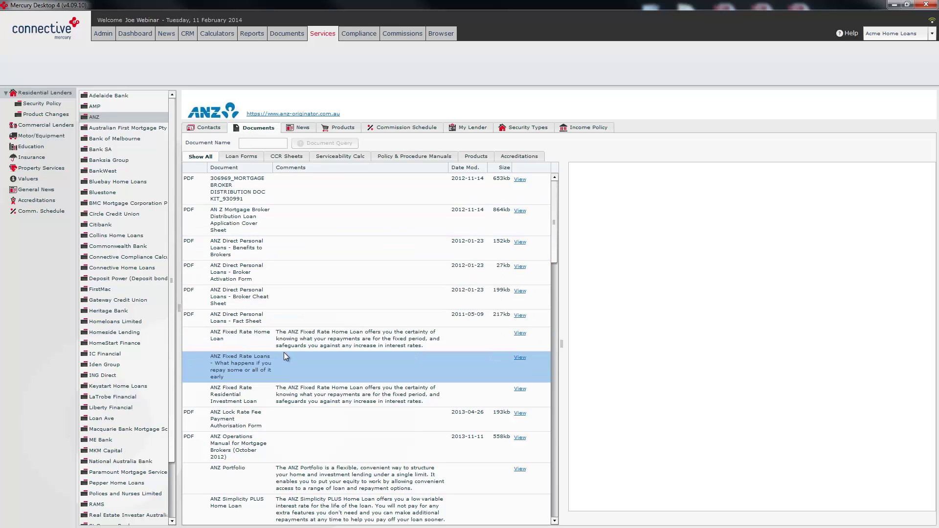
scroll(317, 342, down, 5)
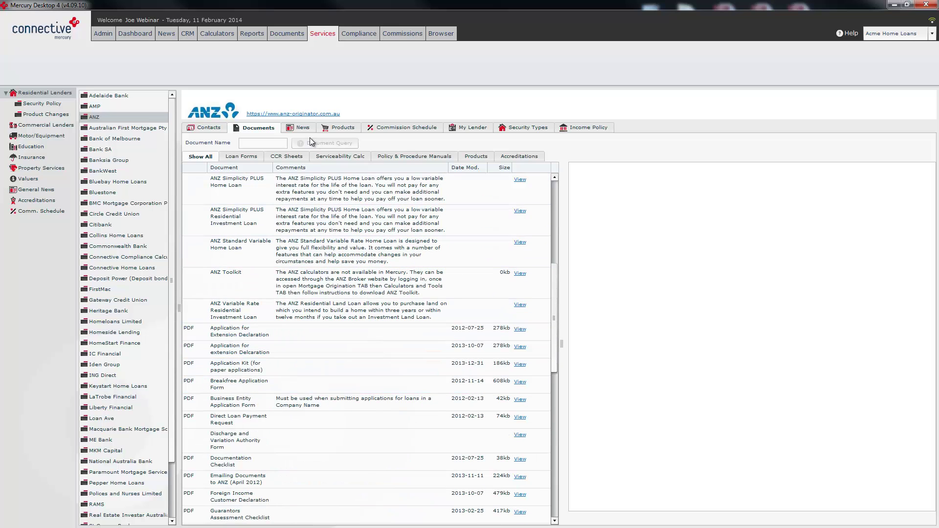
click(299, 129)
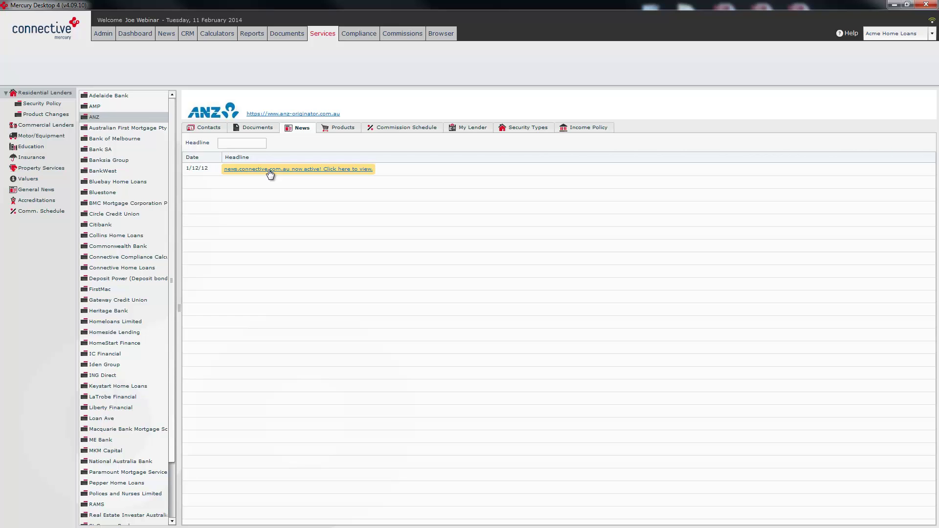
- Search ANZ's products for 3-Year Fixed loans and view the Break Free 3 Year Fixed Interest in Advance Loan (Standard Discount) details
click(343, 129)
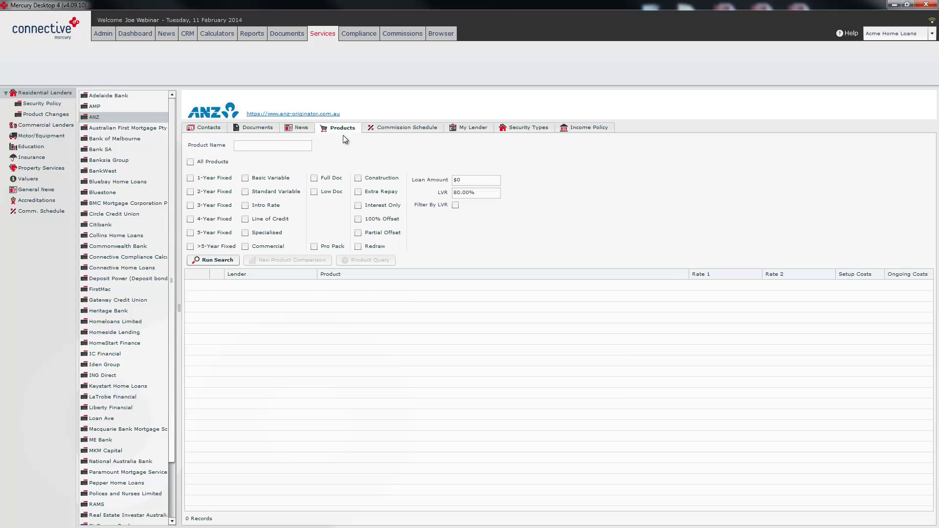
click(190, 205)
click(213, 260)
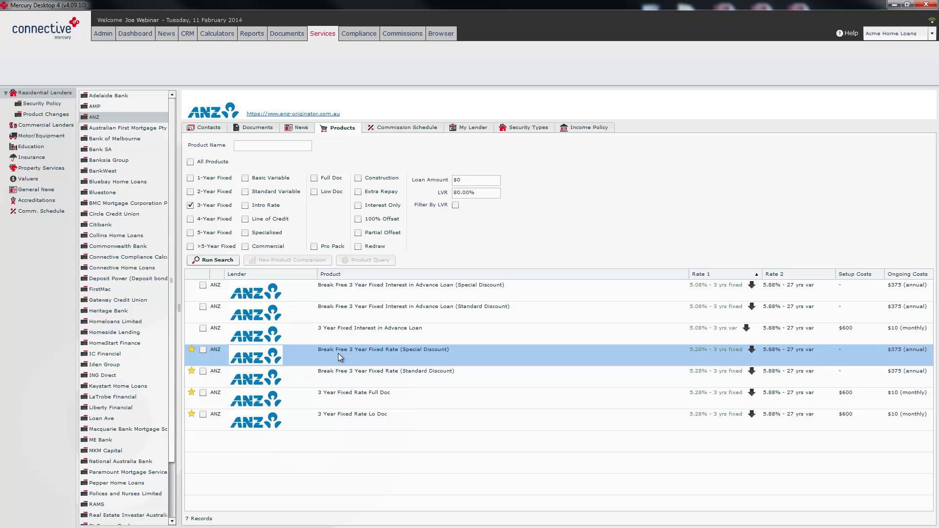
double_click(341, 313)
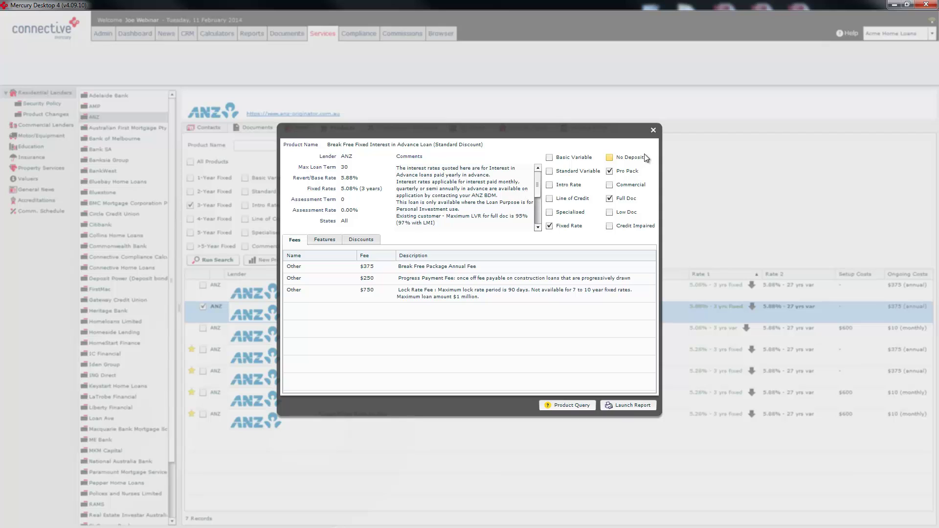
click(653, 130)
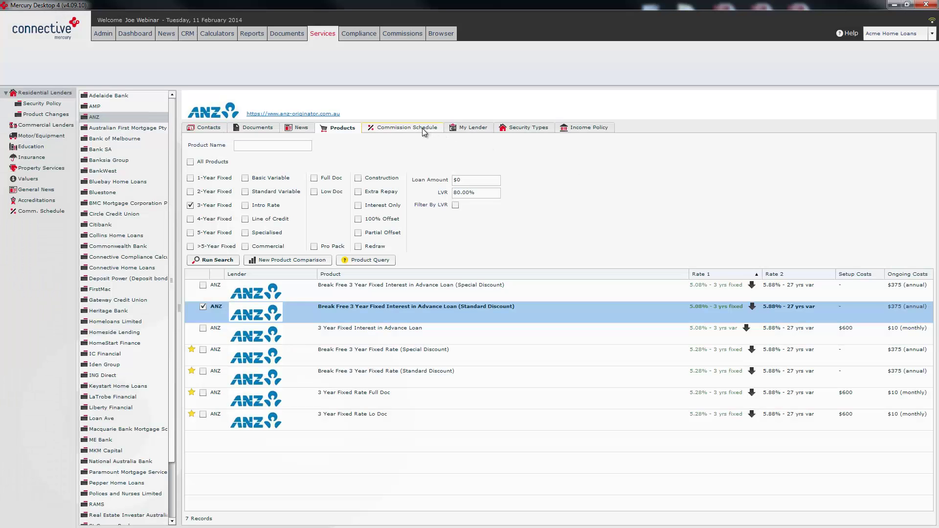
- Review ANZ's commission schedule and the personal login, commission and notes details kept for this lender
click(422, 129)
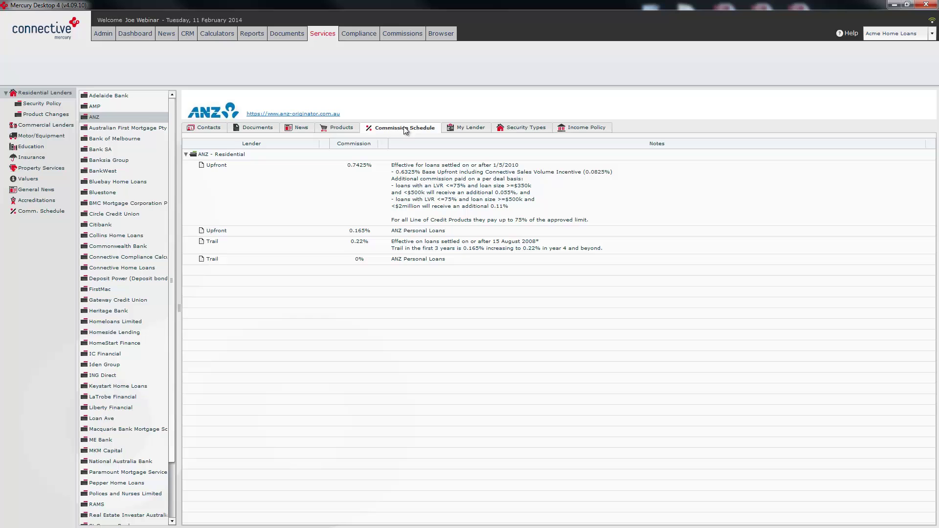
click(398, 164)
click(474, 127)
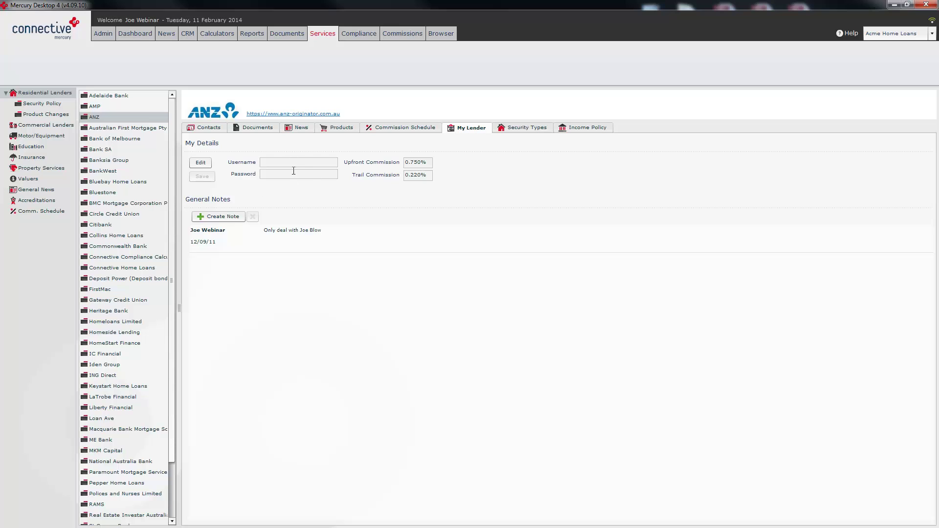
- Review ANZ's accepted security types and income policy, and return to the dashboard
click(527, 128)
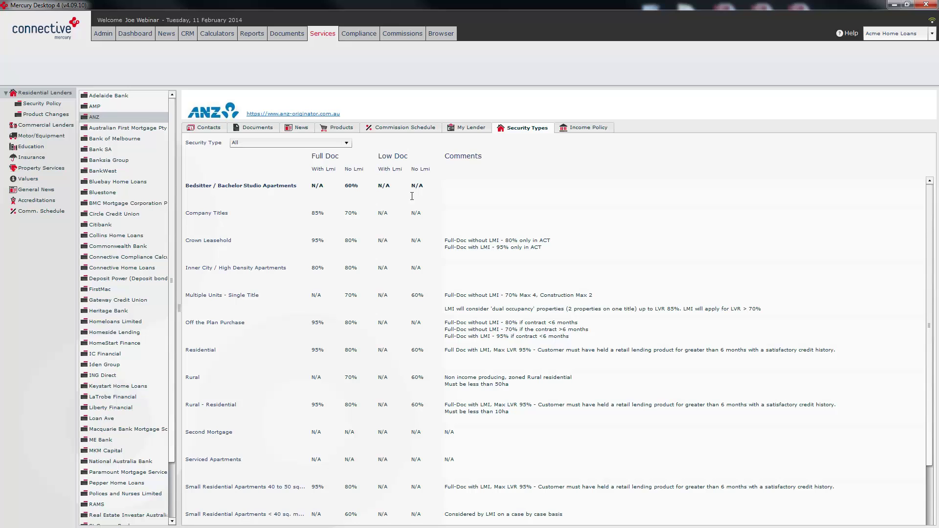
click(589, 130)
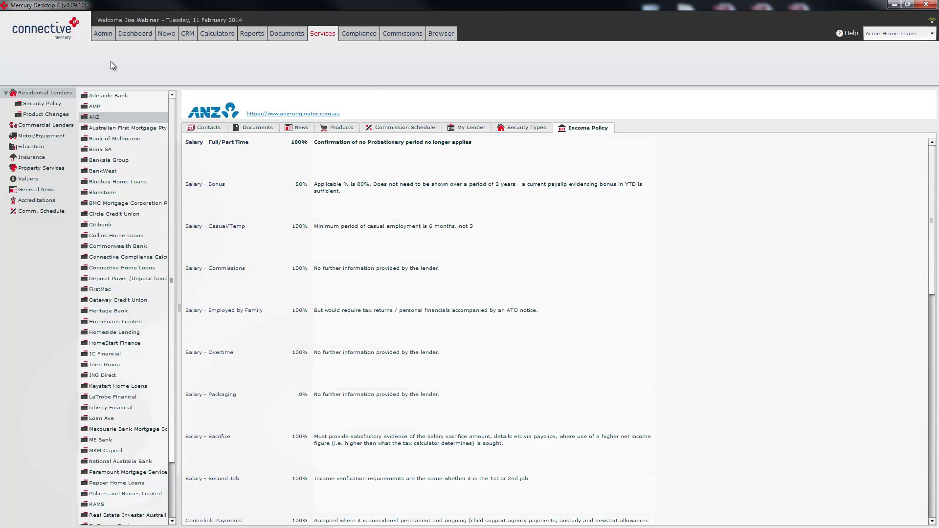
click(140, 33)
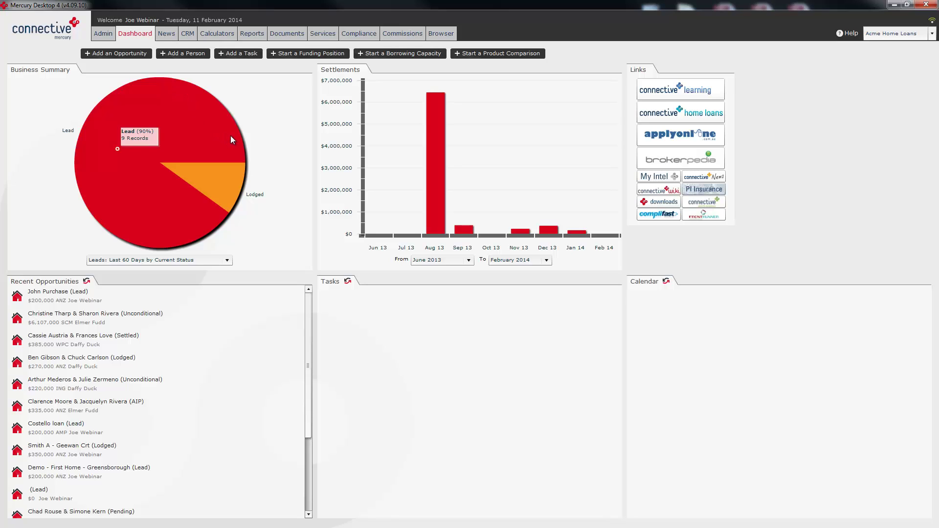
- Open a blank new person record in the CRM to view its fields and exit it without saving
click(188, 34)
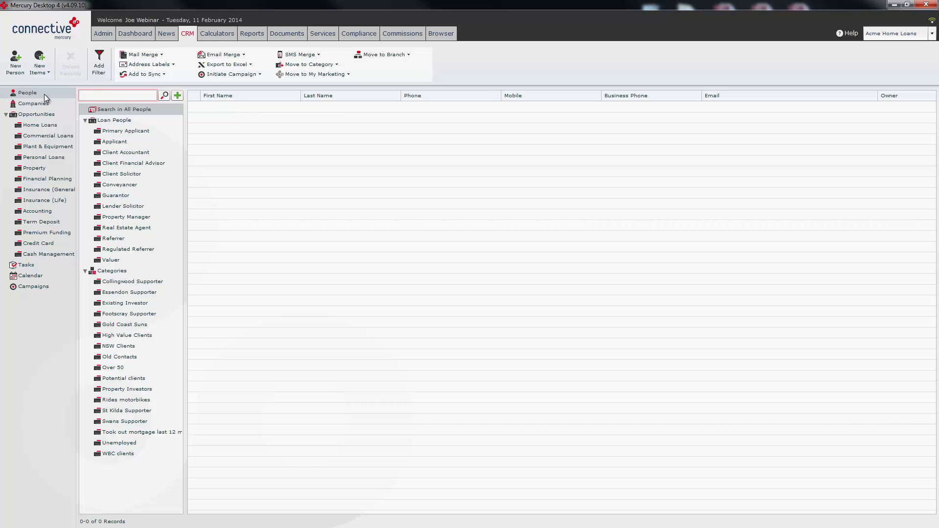
click(14, 62)
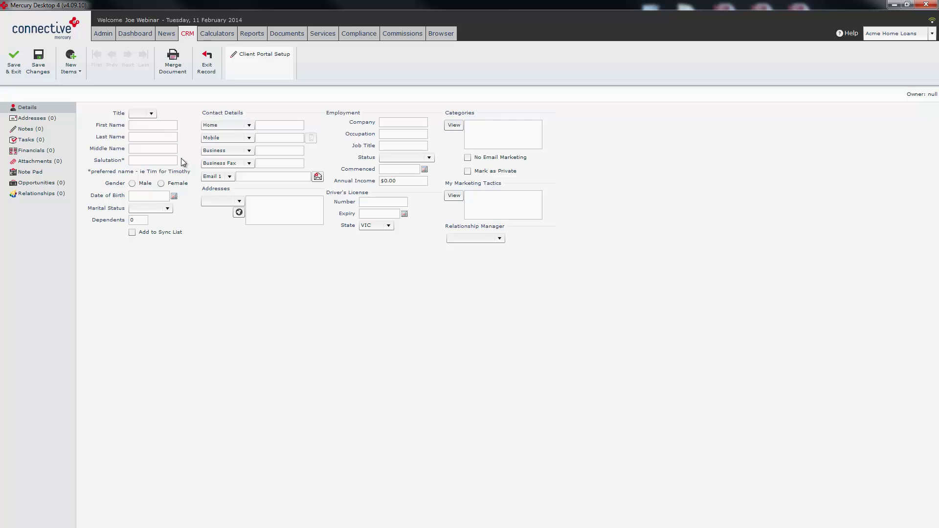
click(206, 61)
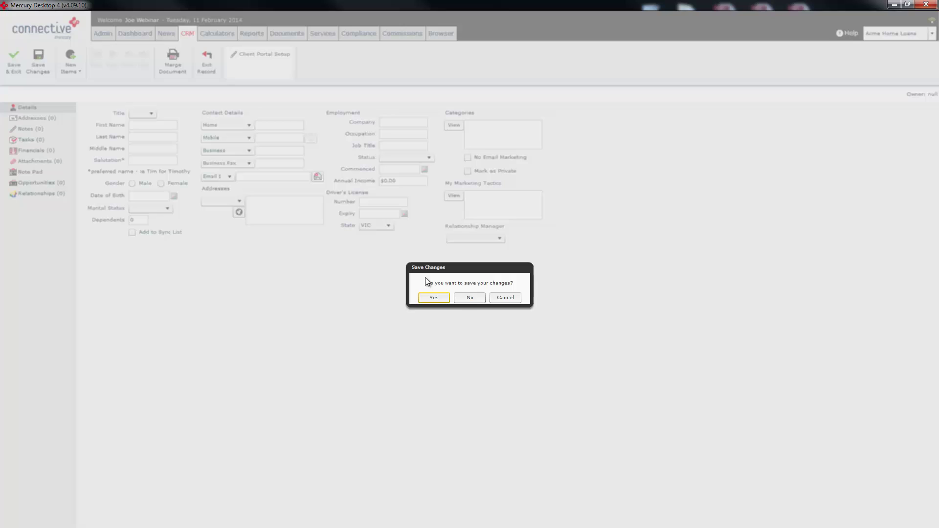
click(470, 298)
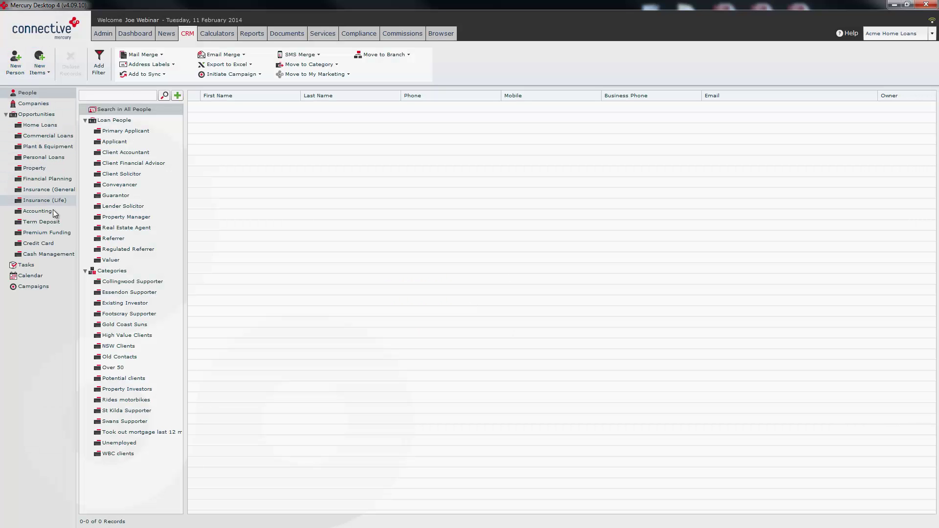
- Open a blank new home loan record from the Home Loans opportunities and exit it without saving
click(35, 124)
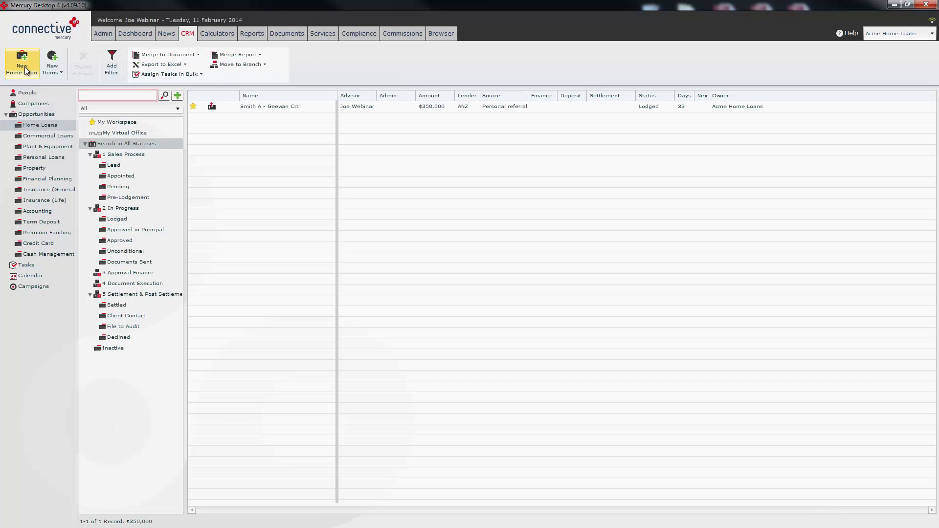
click(23, 60)
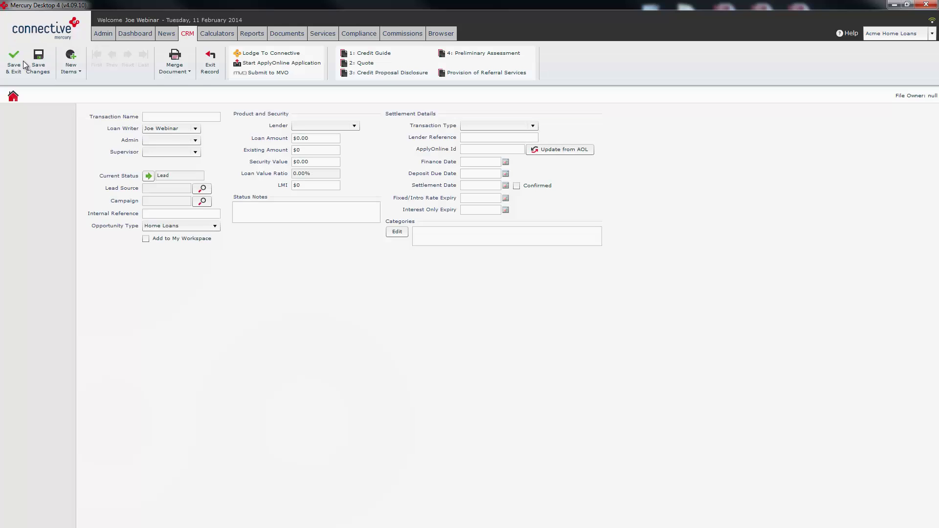
click(211, 62)
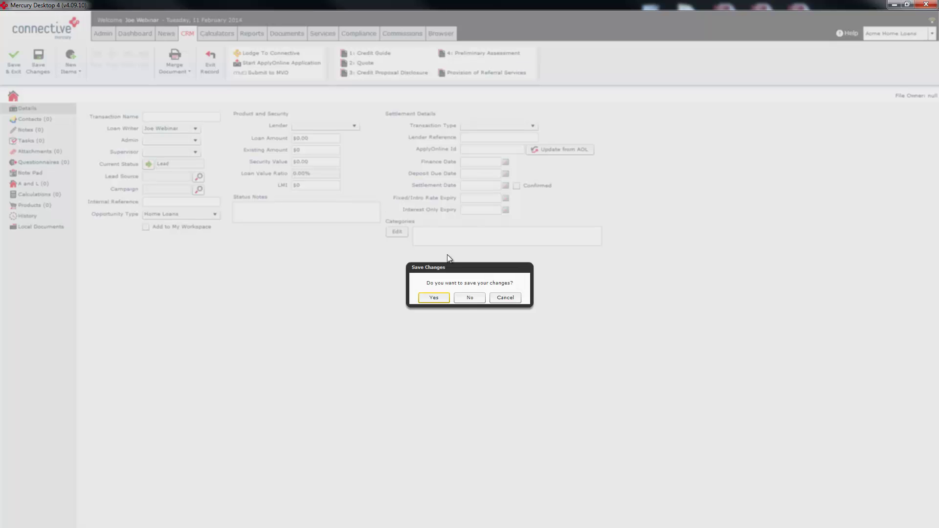
click(469, 298)
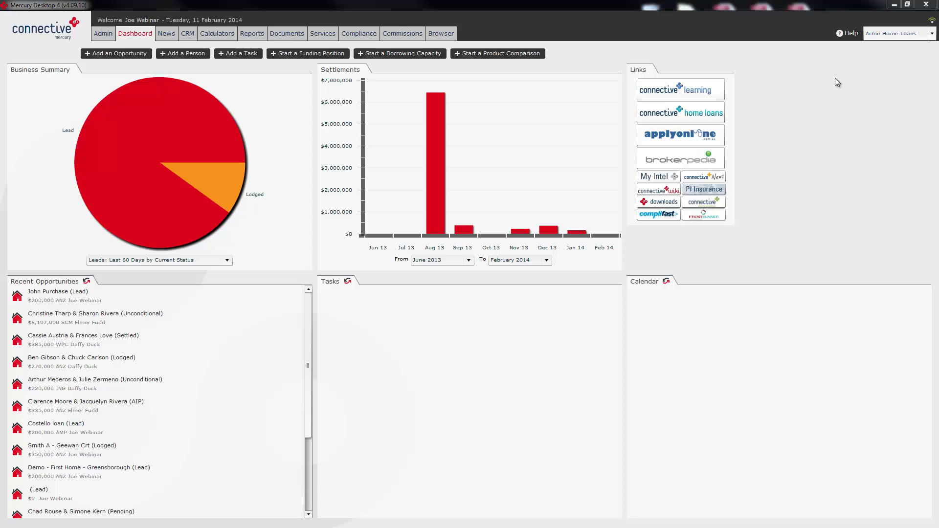
- Switch to the Helpdesk in the browser, open the Connective Wiki and search it for loan calculators
click(854, 35)
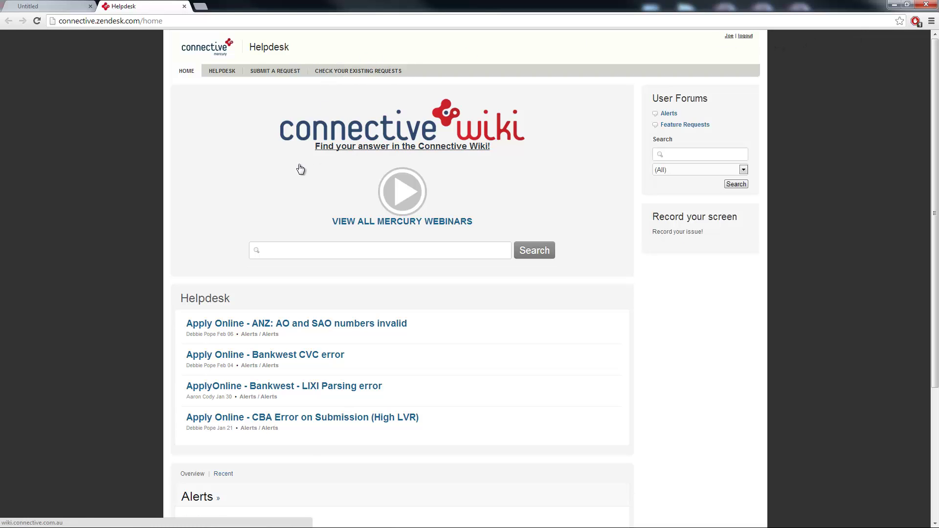
click(329, 253)
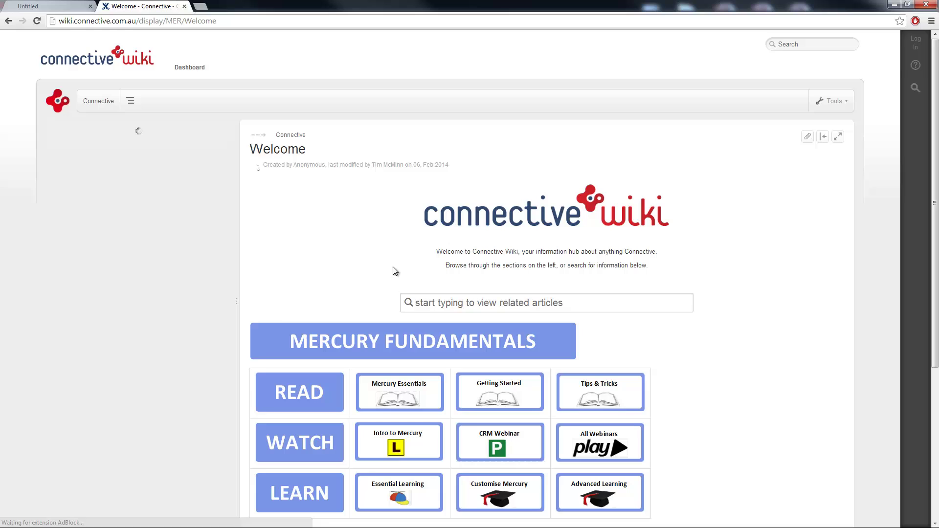
click(437, 304)
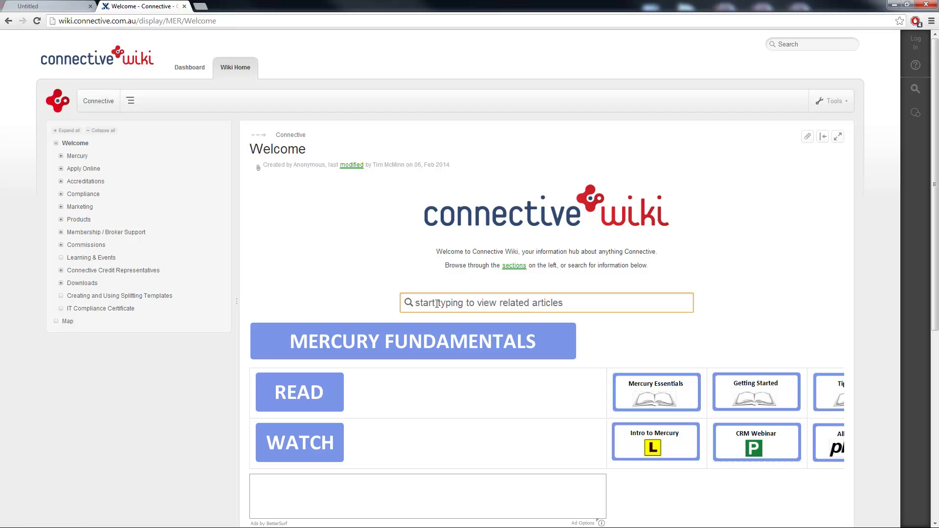
text(loan calculator)
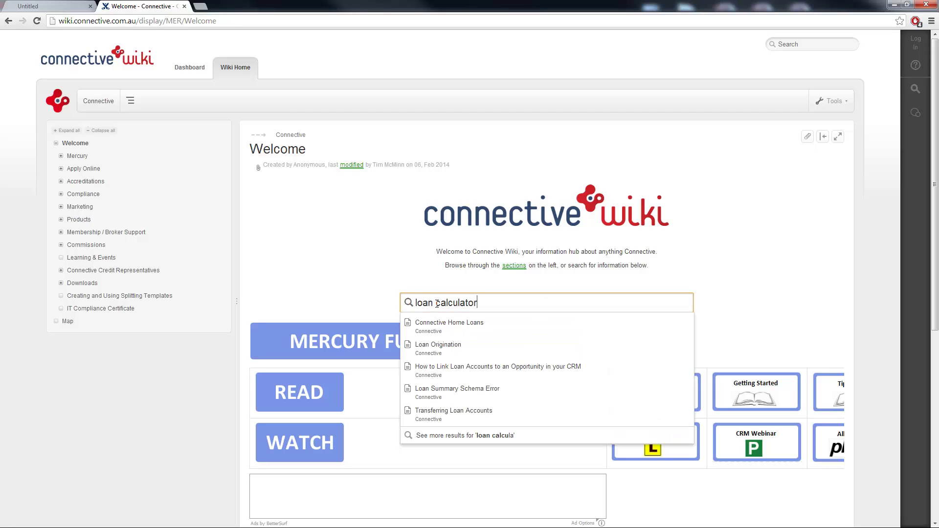
text(s)
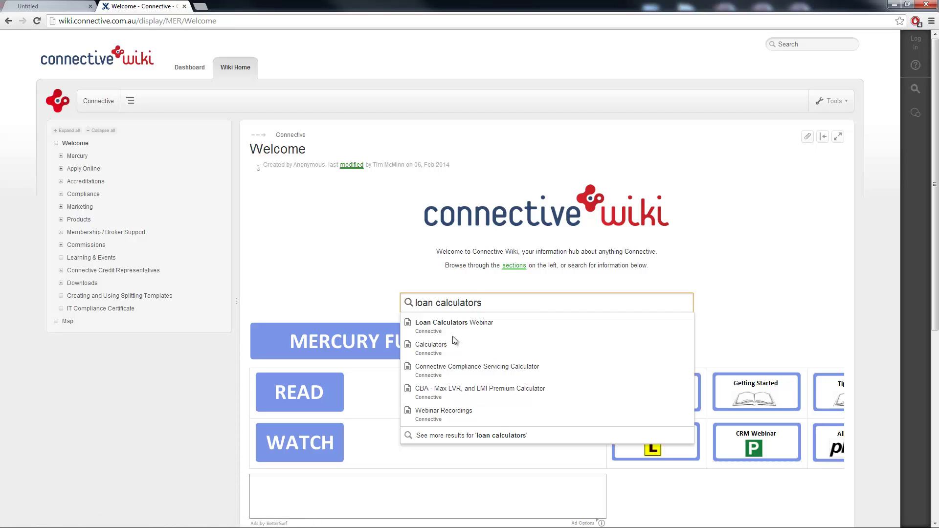
drag(510, 302, 356, 304)
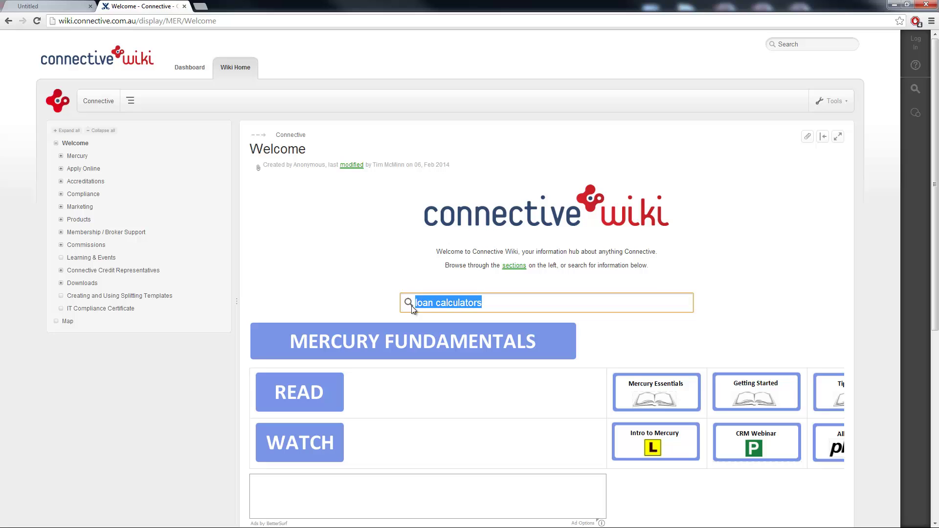
- Return to the Helpdesk, open the support request form and view the answers for having checked the Connective Wiki
click(9, 21)
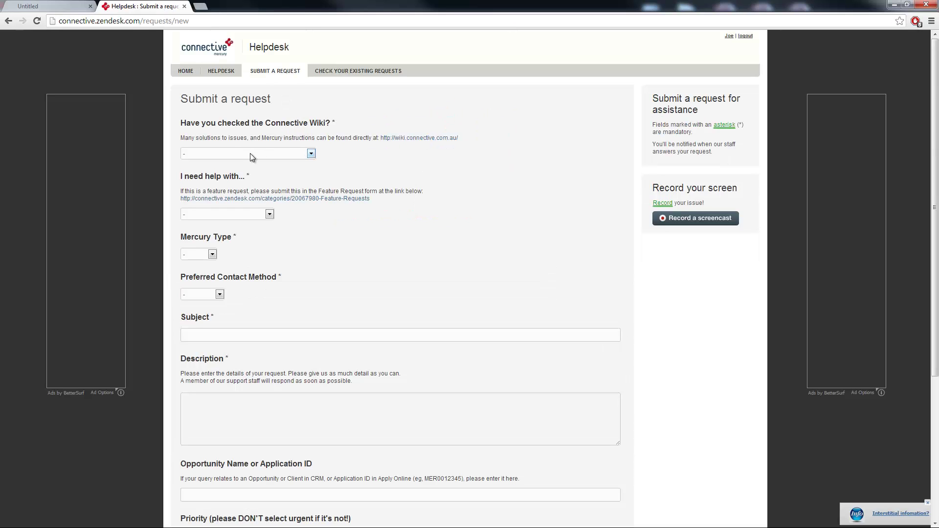
click(303, 154)
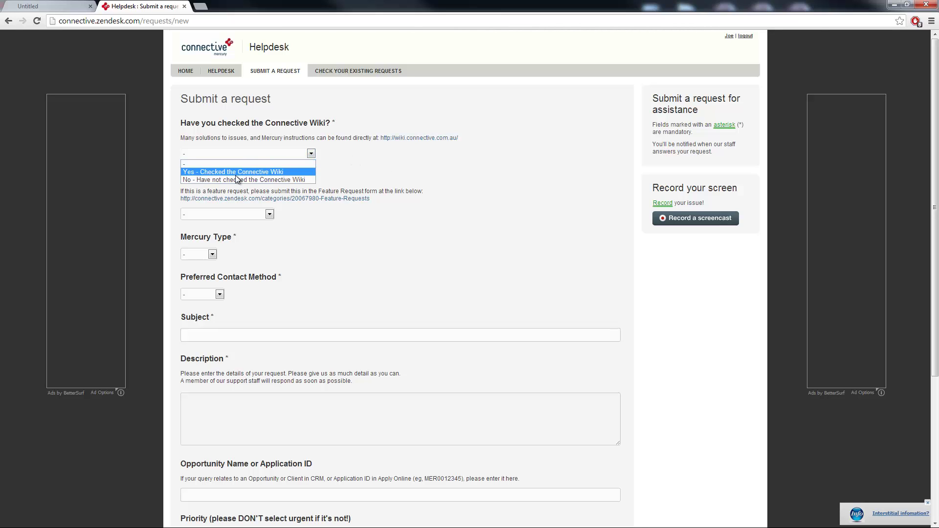
click(371, 177)
scroll(250, 145, down, 2)
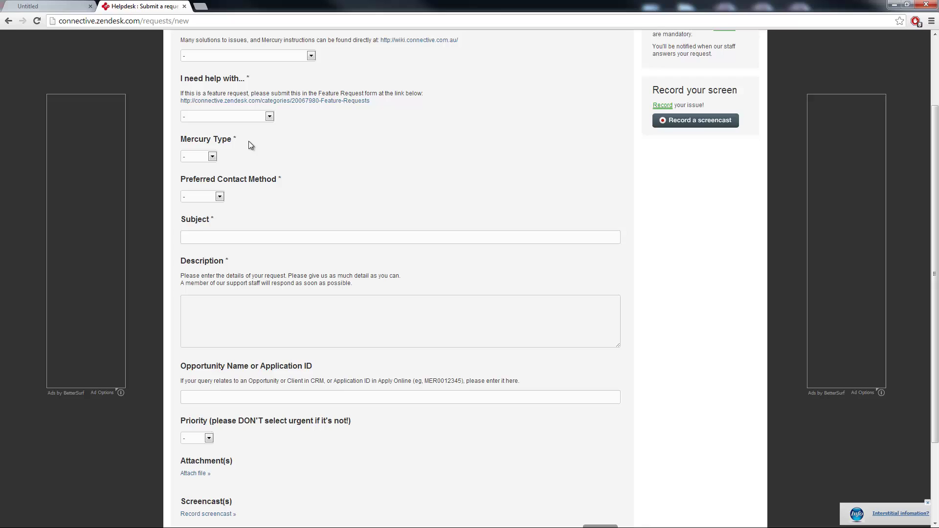
- Look through the request form's choices for help topic, Mercury type and preferred contact method without selecting any
click(218, 120)
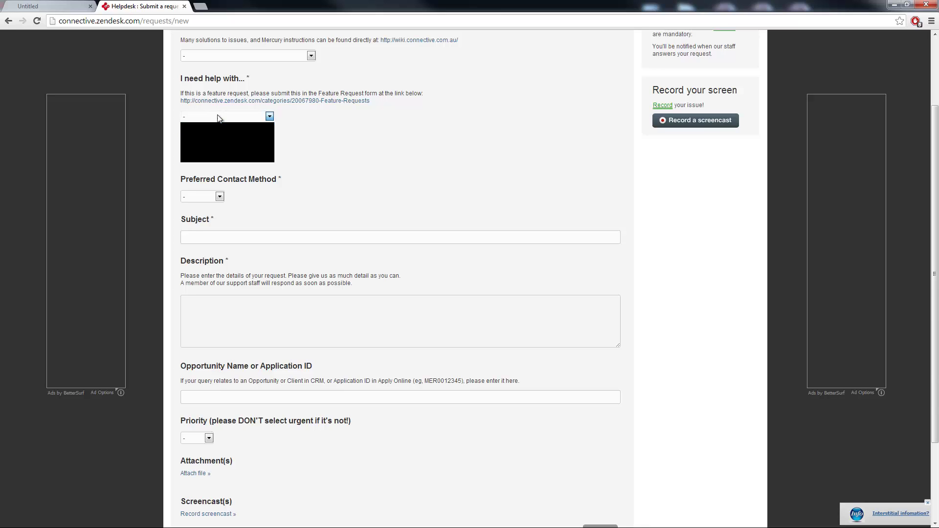
click(206, 142)
click(202, 157)
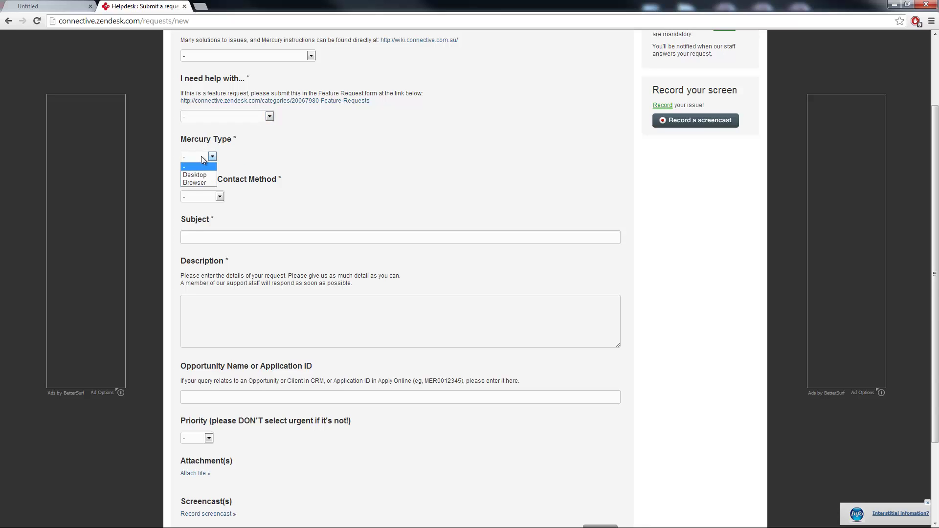
click(286, 155)
click(220, 196)
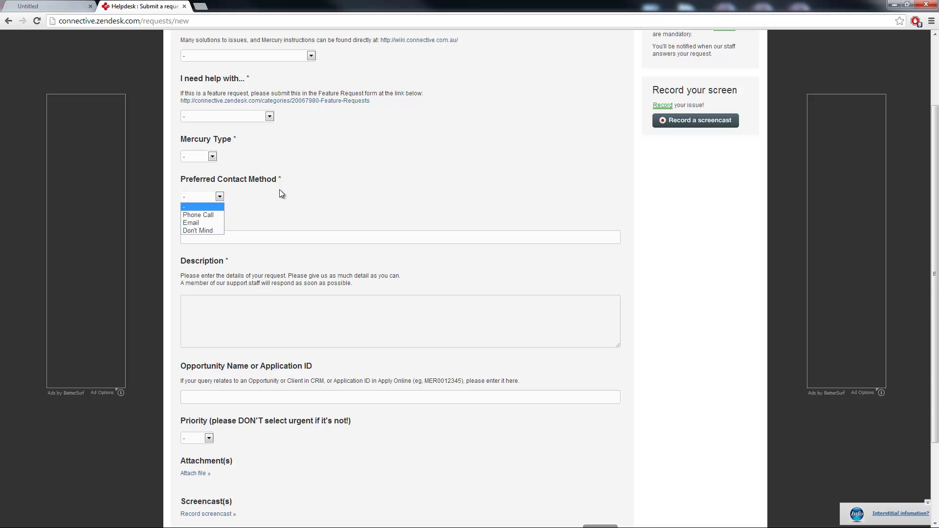
click(322, 182)
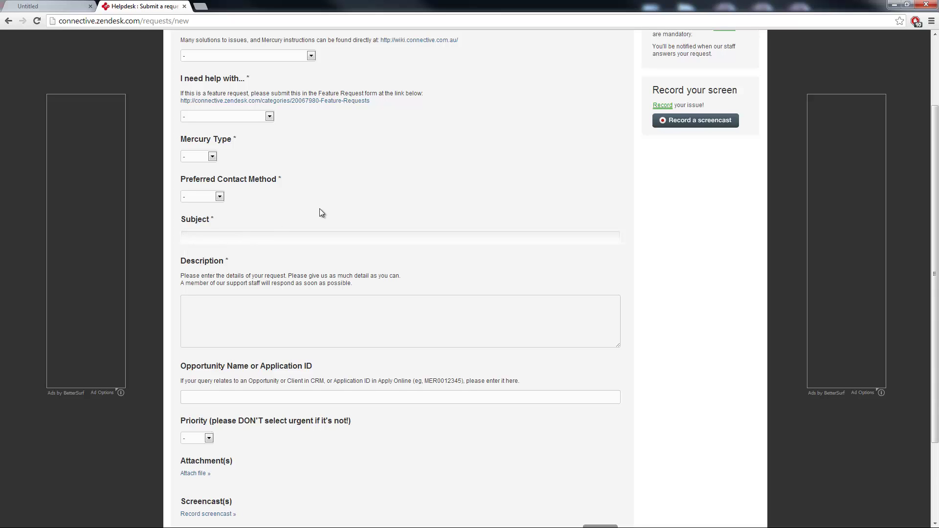
- Review the request form's description, opportunity name or application ID, and priority options, leaving them blank
scroll(251, 246, down, 1)
click(238, 285)
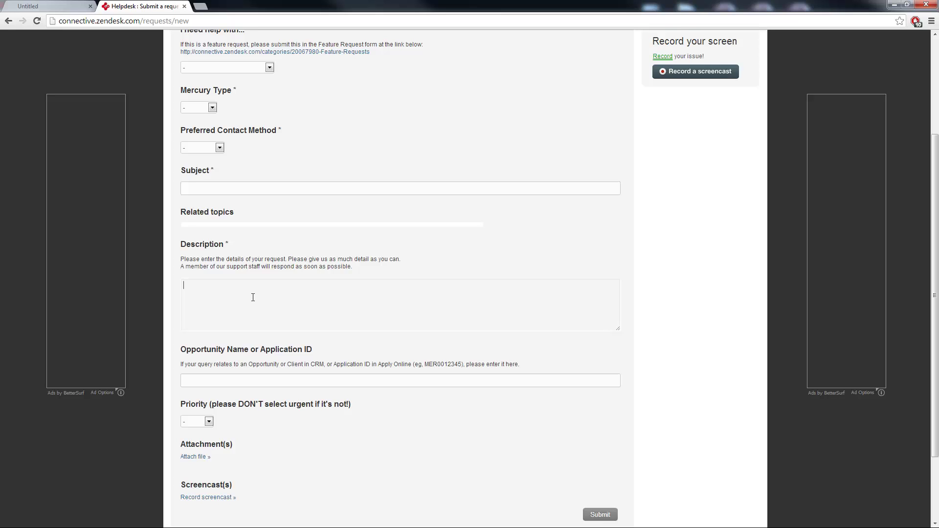
scroll(247, 296, down, 2)
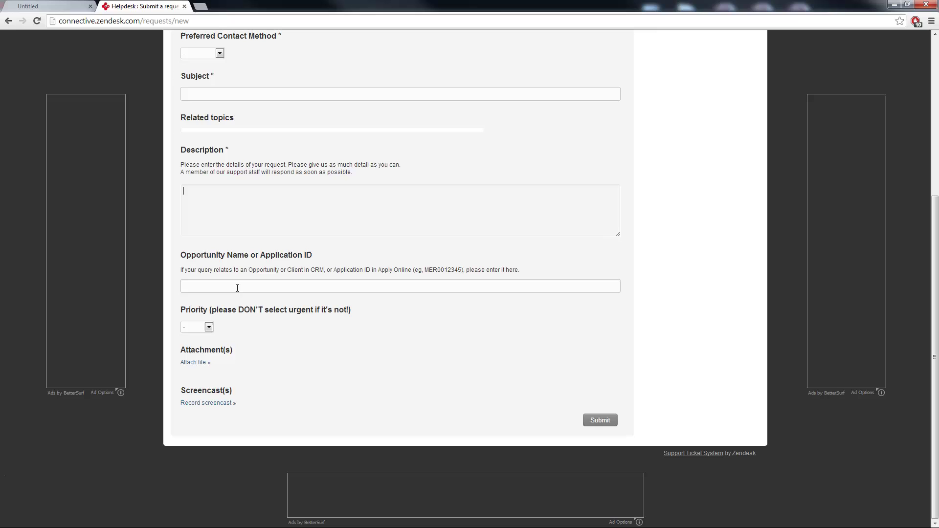
click(237, 288)
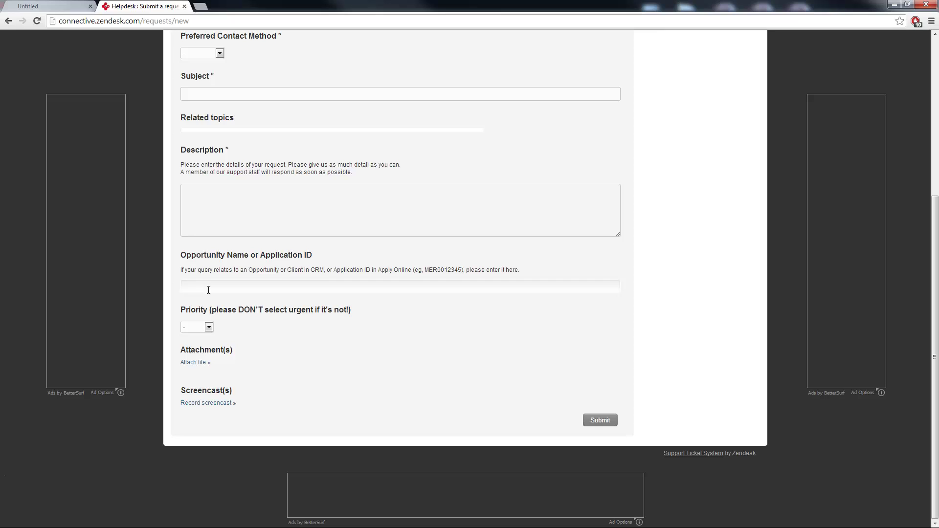
click(209, 327)
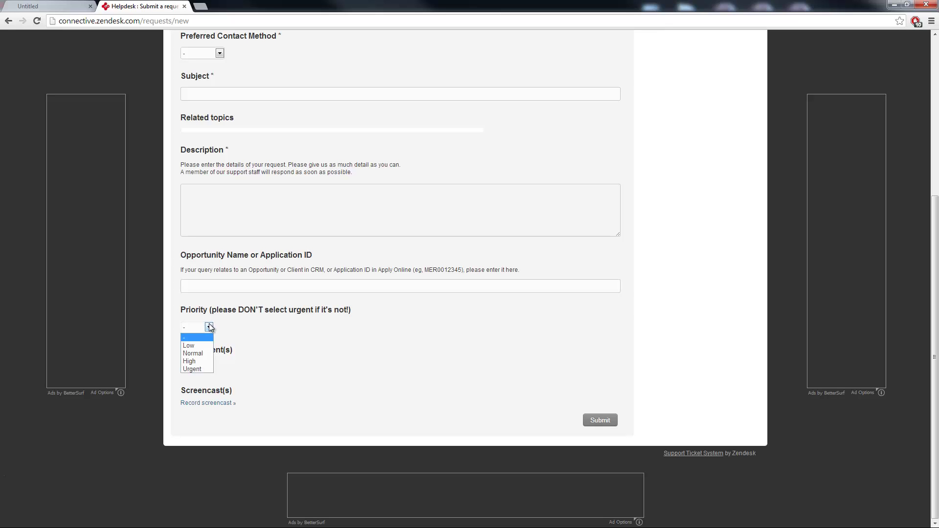
click(209, 328)
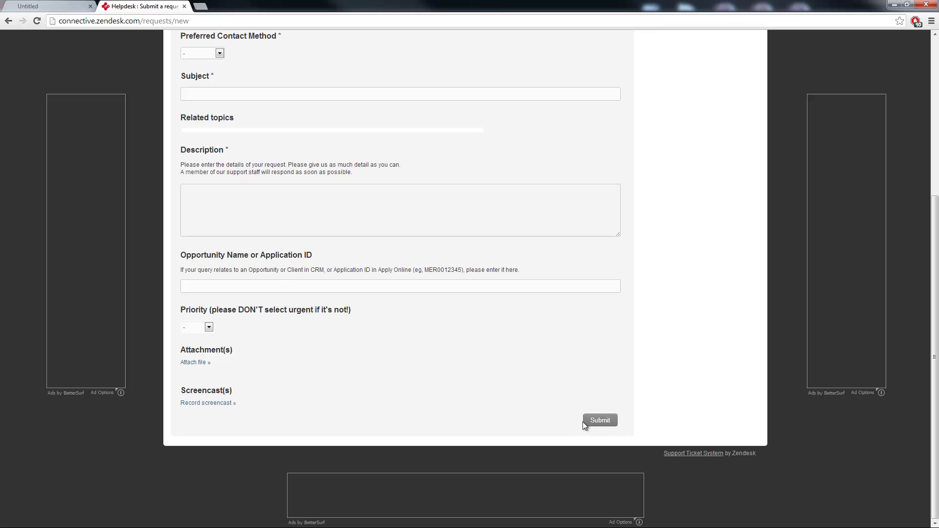
click(598, 421)
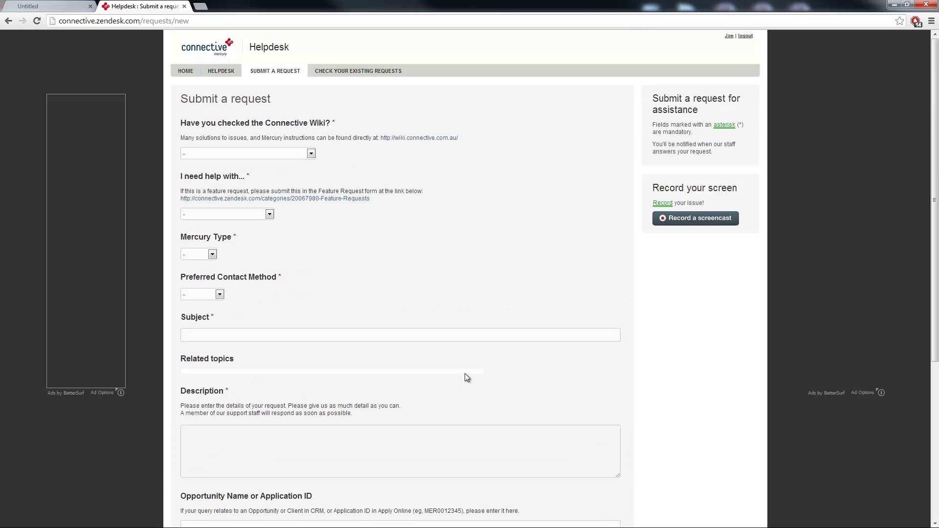